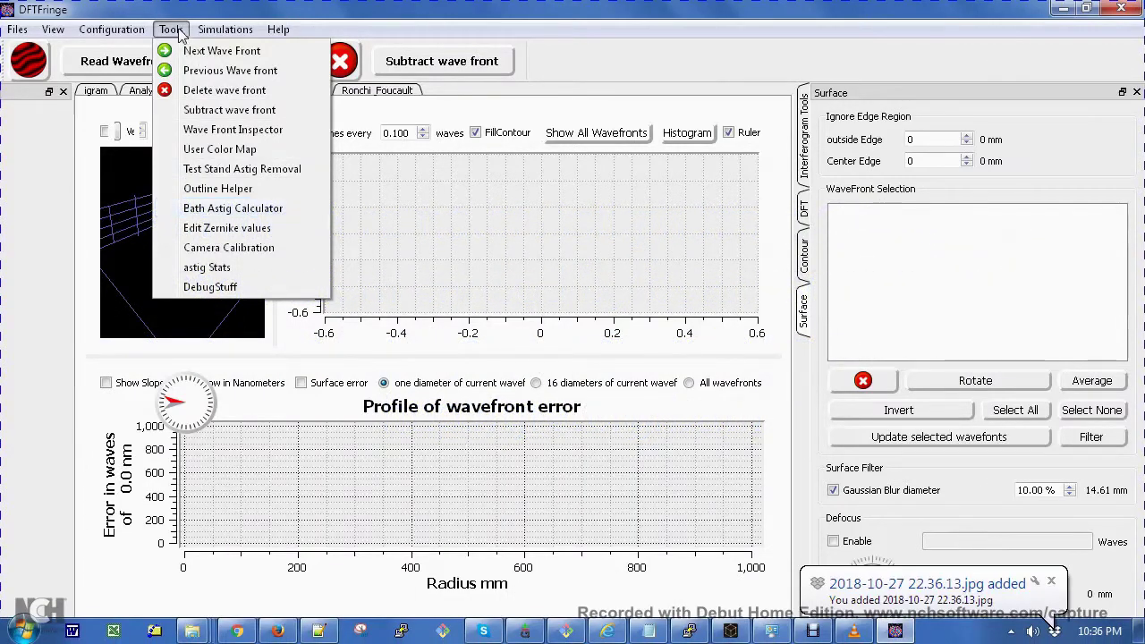
- Close and reopen the Tools menu to browse DFTFringe's tool list
left_click(52, 15)
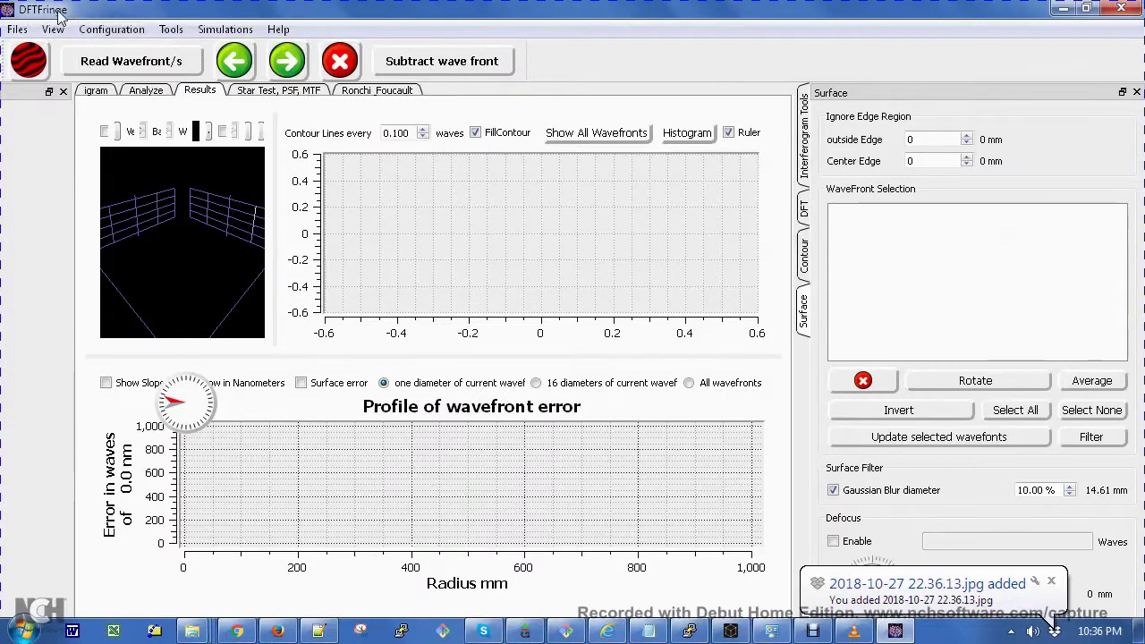
left_click(169, 32)
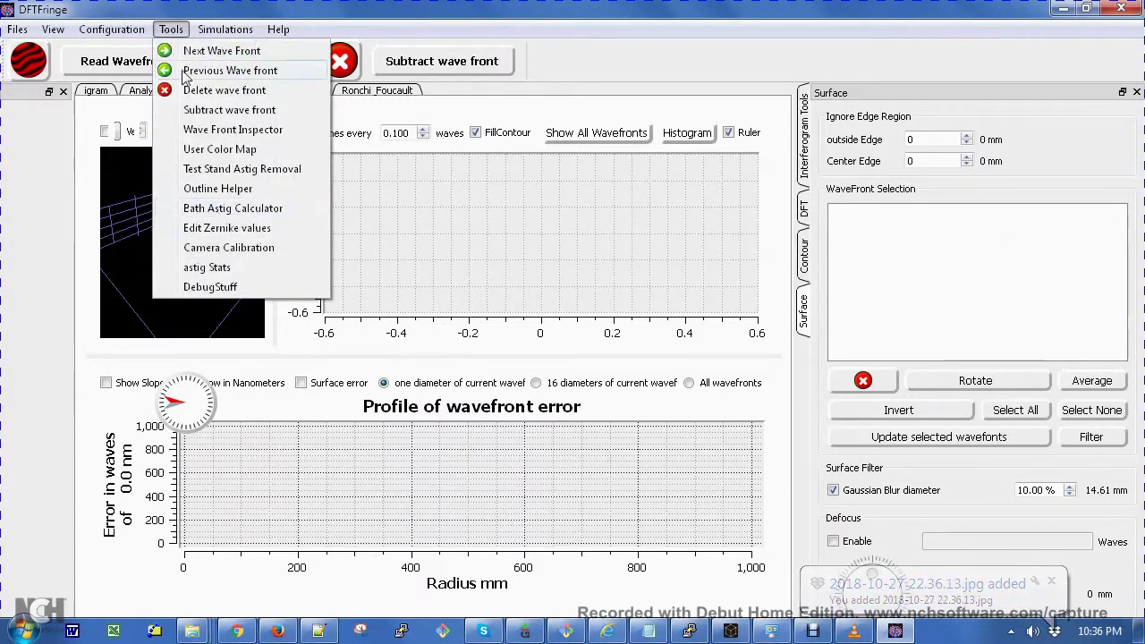
- In Mirror configuration, toggle Units in mm between millimetres and inches, leaving it unchecked
left_click(117, 54)
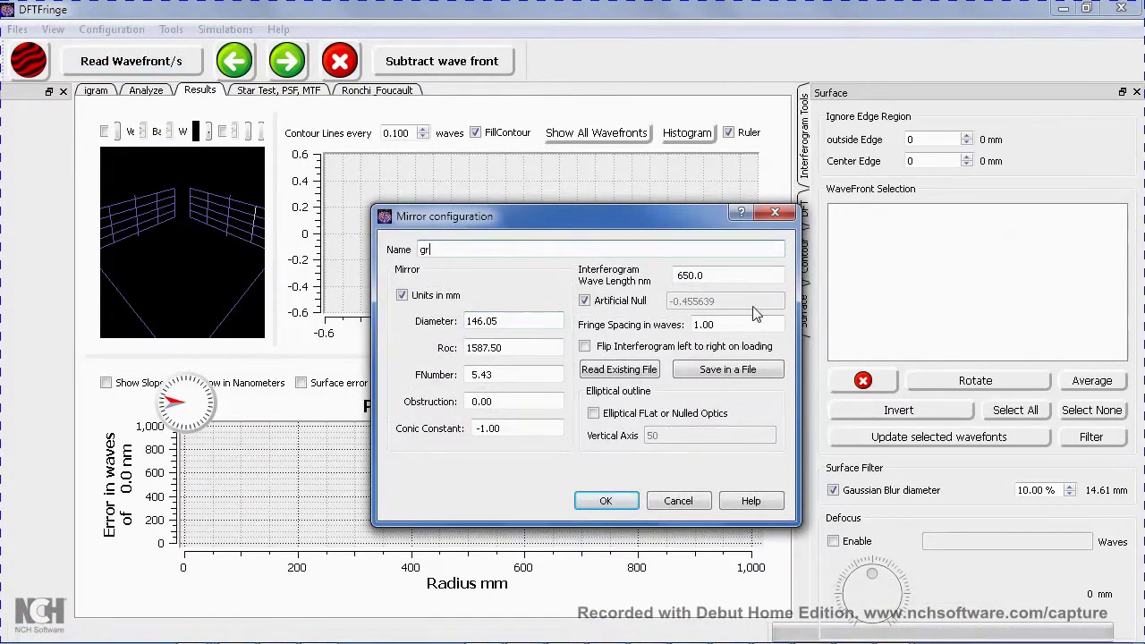
left_click(401, 296)
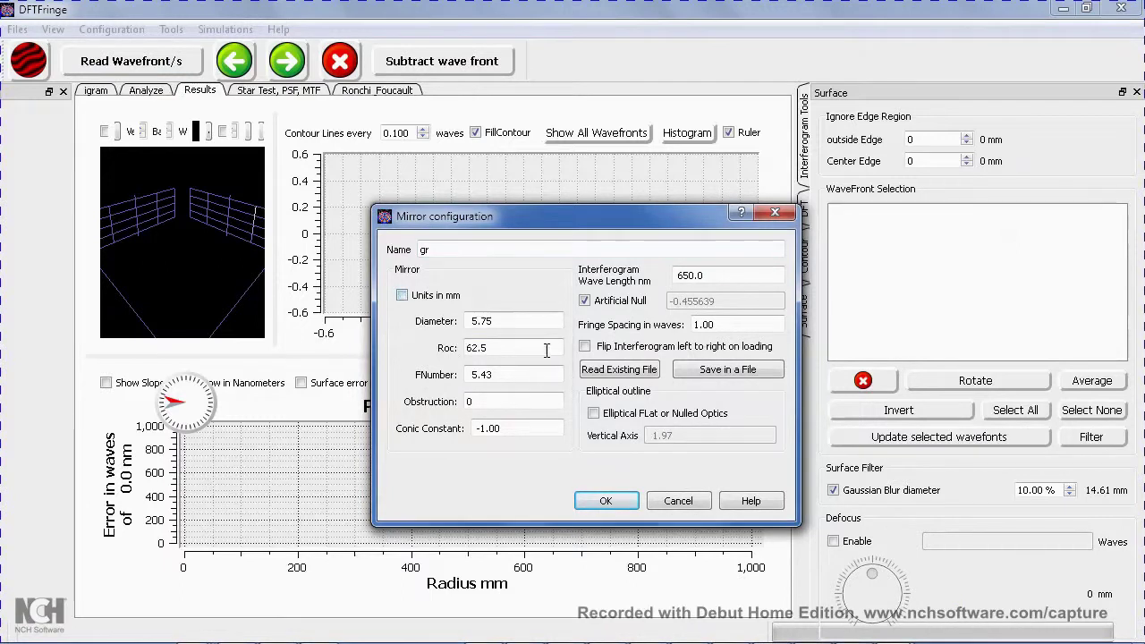
left_click_drag(511, 321, 456, 321)
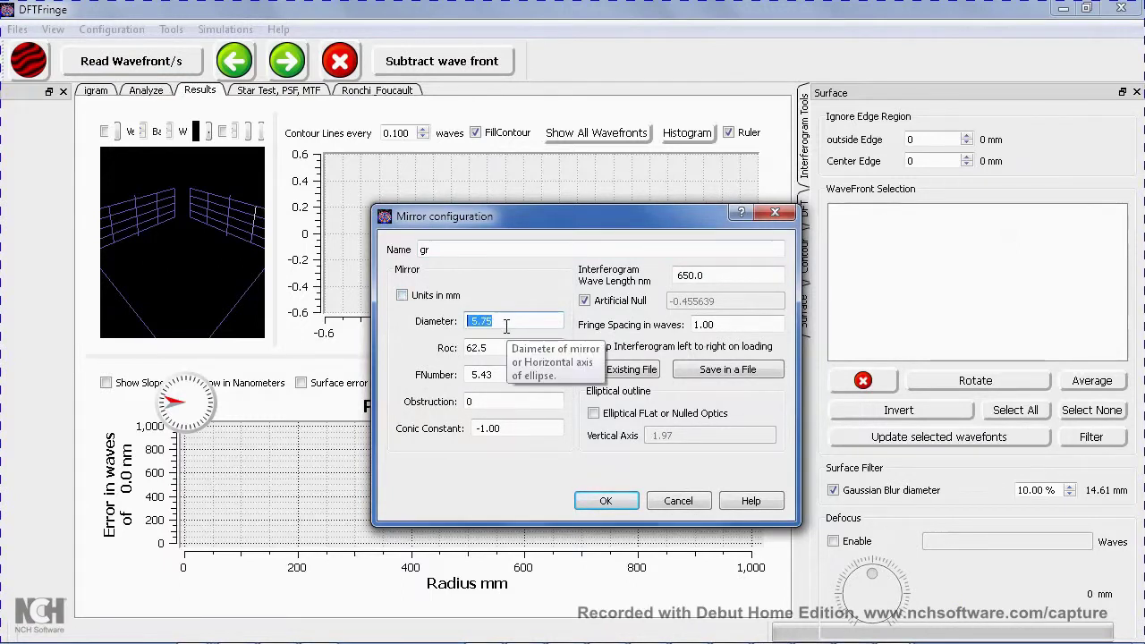
left_click(402, 296)
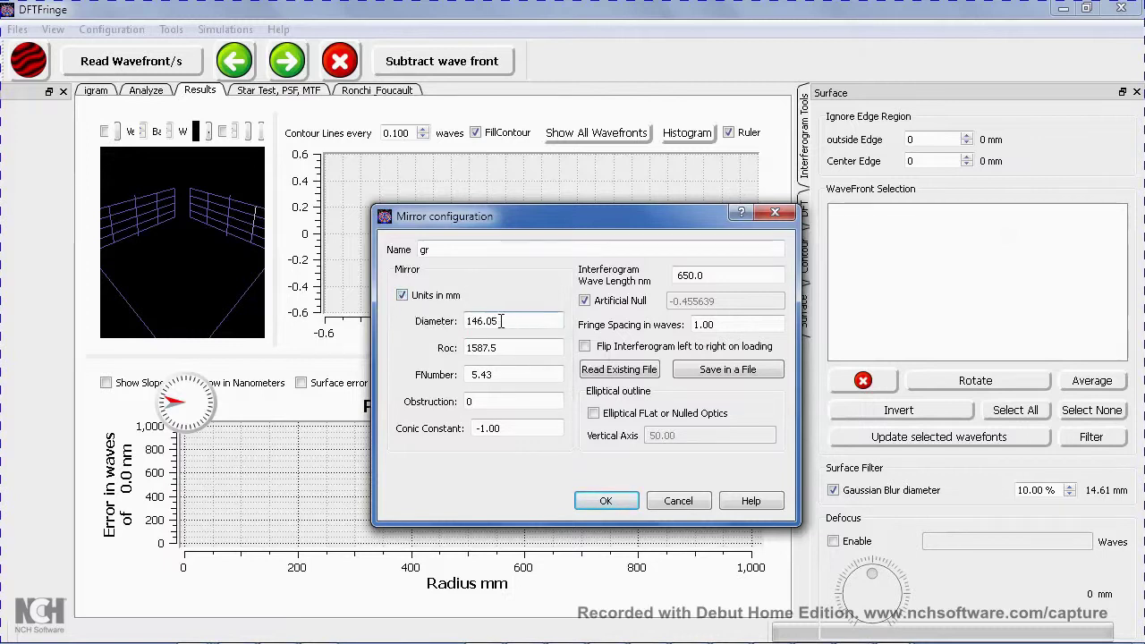
left_click(403, 296)
left_click(402, 296)
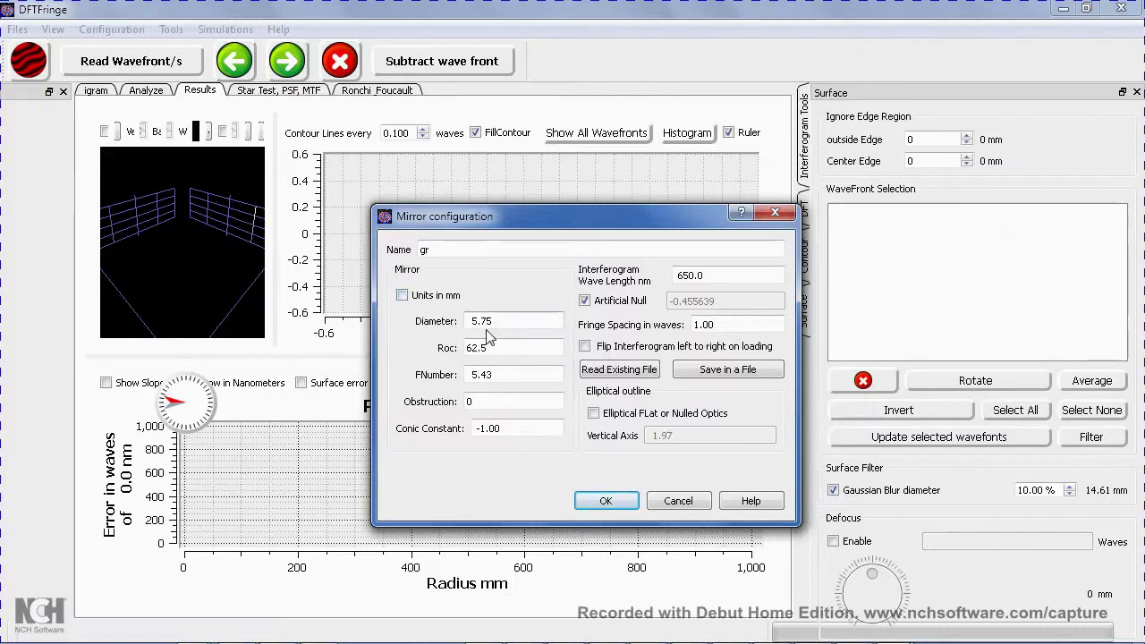
left_click(402, 296)
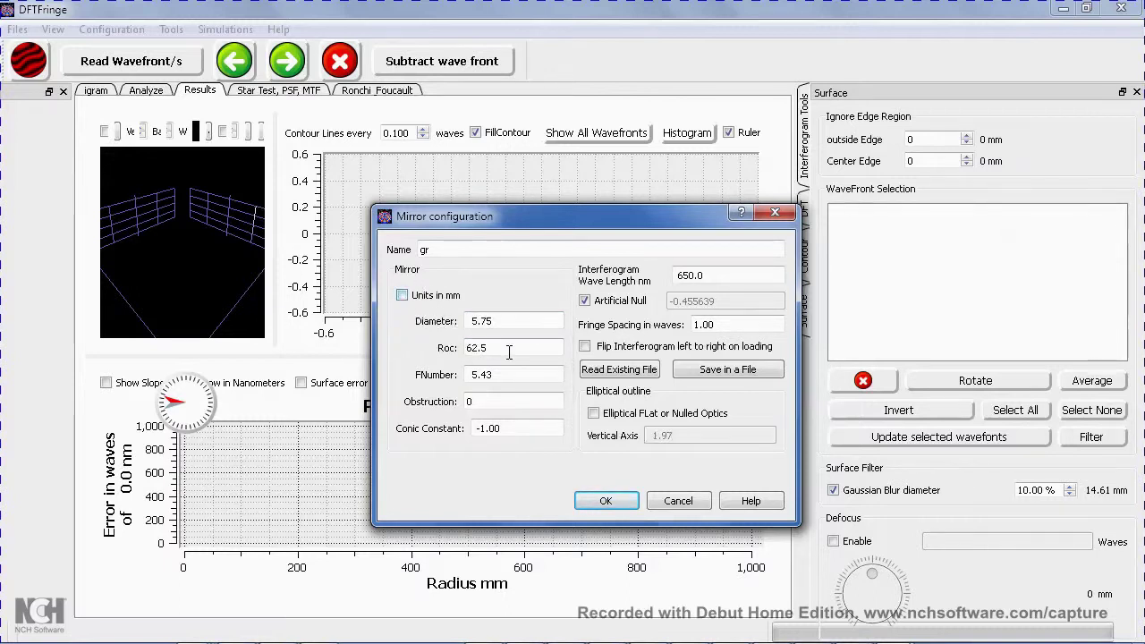
- Inspect the ROC 62.5, f-number 5.43 and conic constant −1 values
left_click_drag(487, 352, 452, 353)
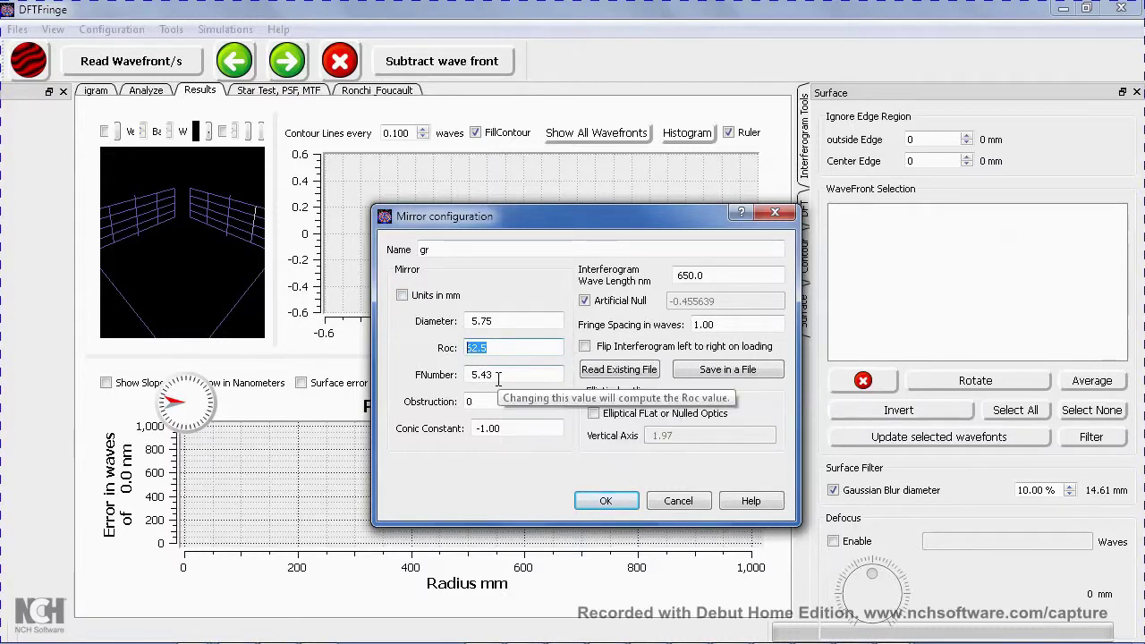
left_click_drag(499, 377, 465, 376)
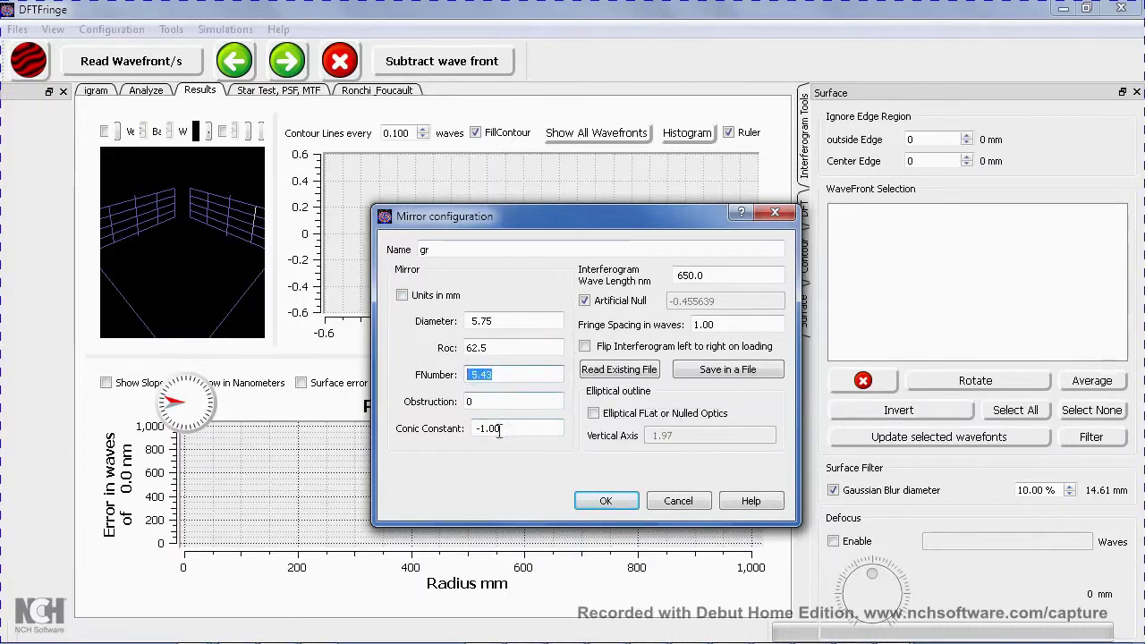
left_click_drag(499, 430, 469, 430)
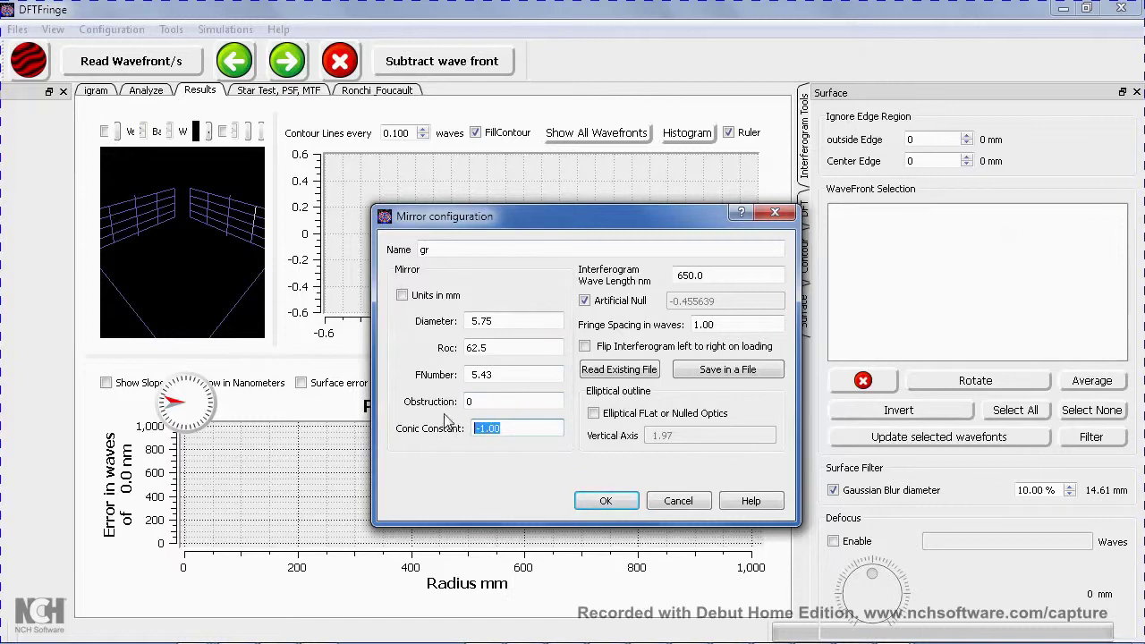
left_click(471, 403)
left_click_drag(520, 431, 452, 435)
mouse_move(510, 430)
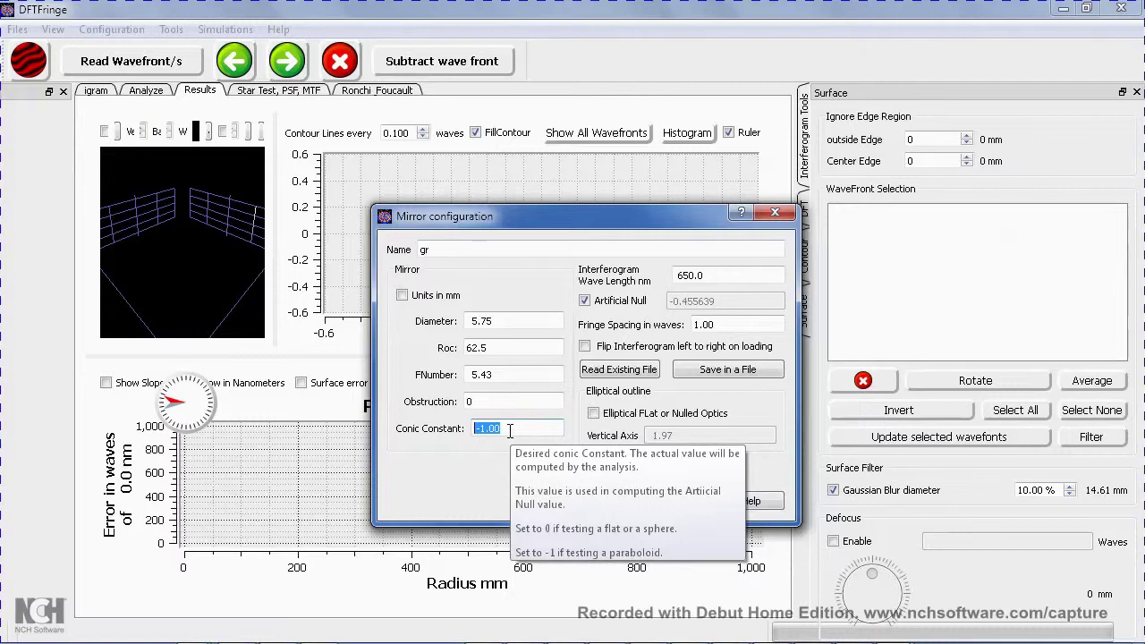
left_click(510, 430)
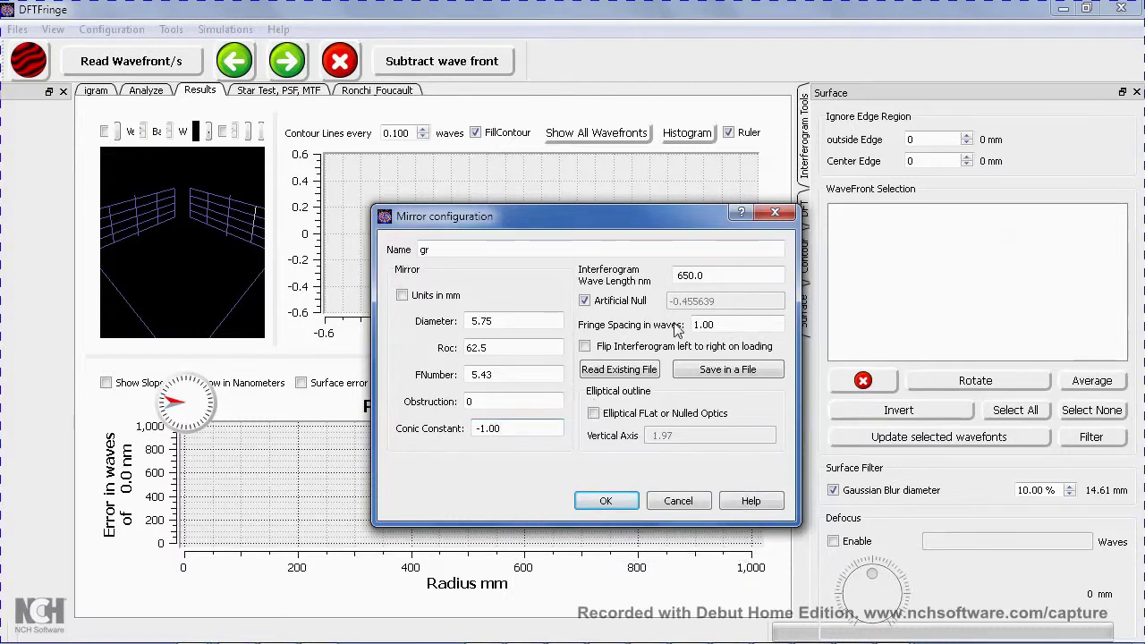
- Check the 650 nm wavelength and accept the mirror configuration
left_click_drag(717, 275, 669, 276)
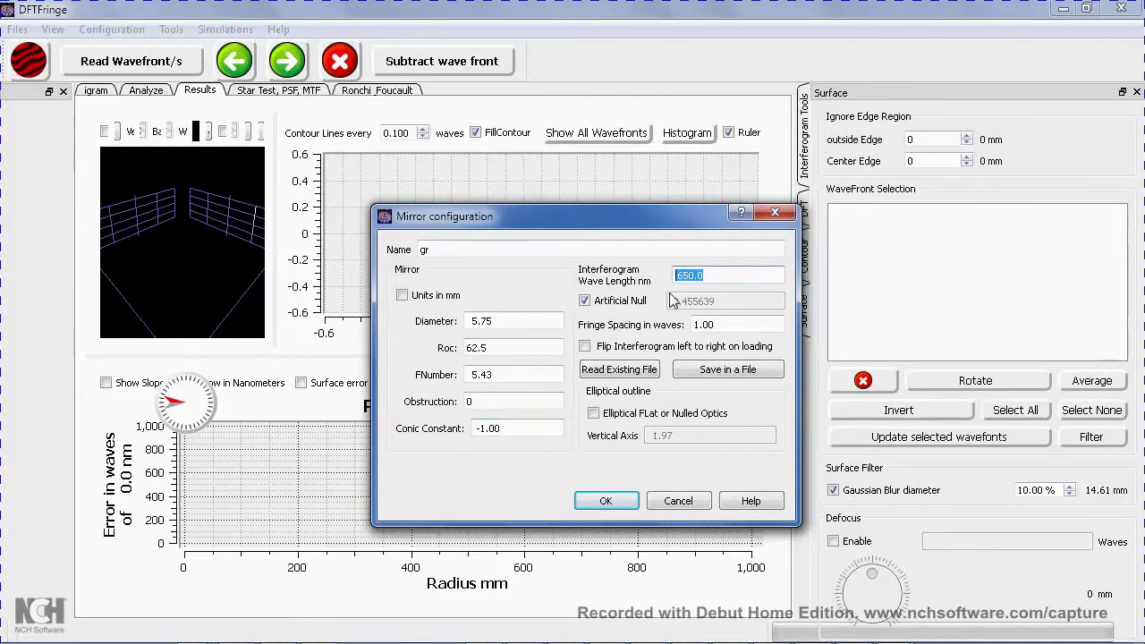
left_click(721, 276)
left_click(707, 275)
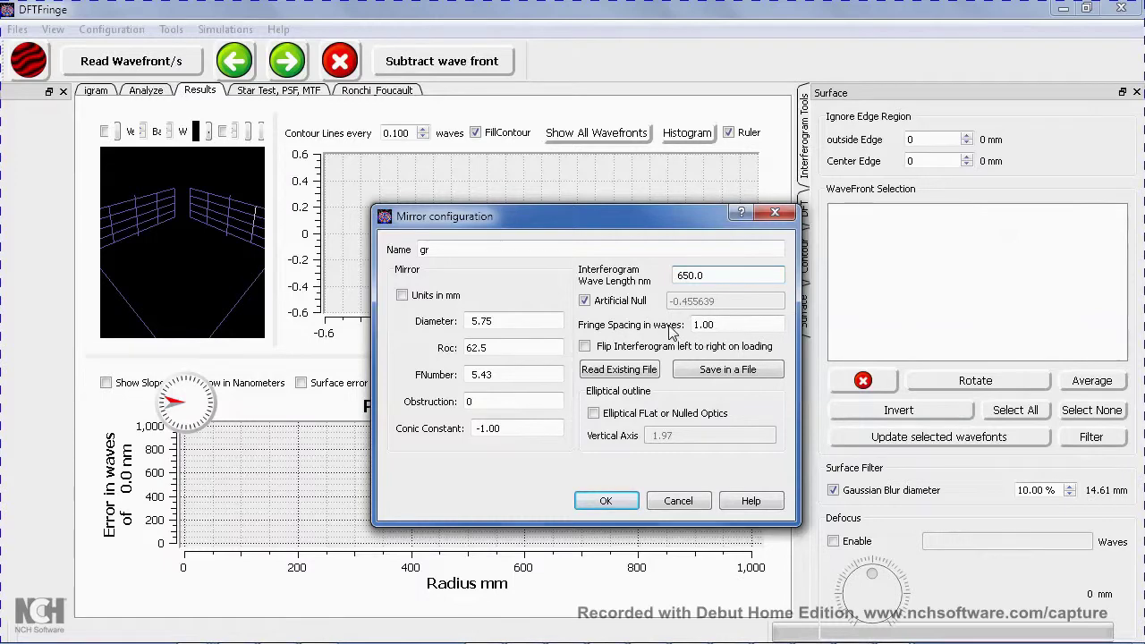
left_click(605, 502)
- Open the Bath Astig Calculator, nudge the ROC up 1 mm, then reopen it
left_click(171, 30)
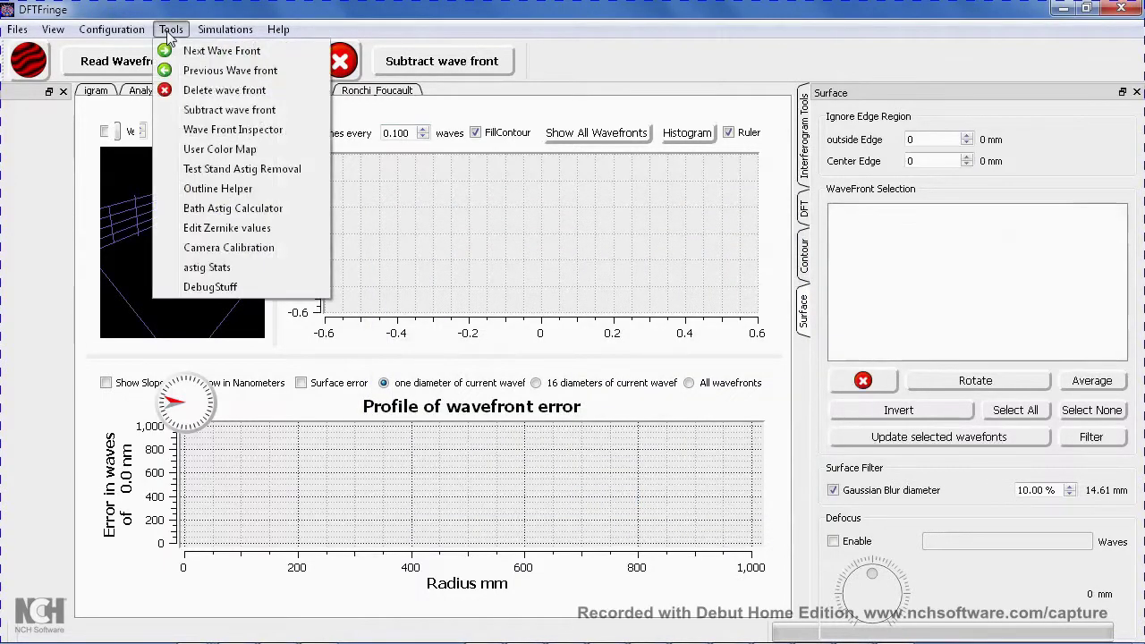
left_click(219, 208)
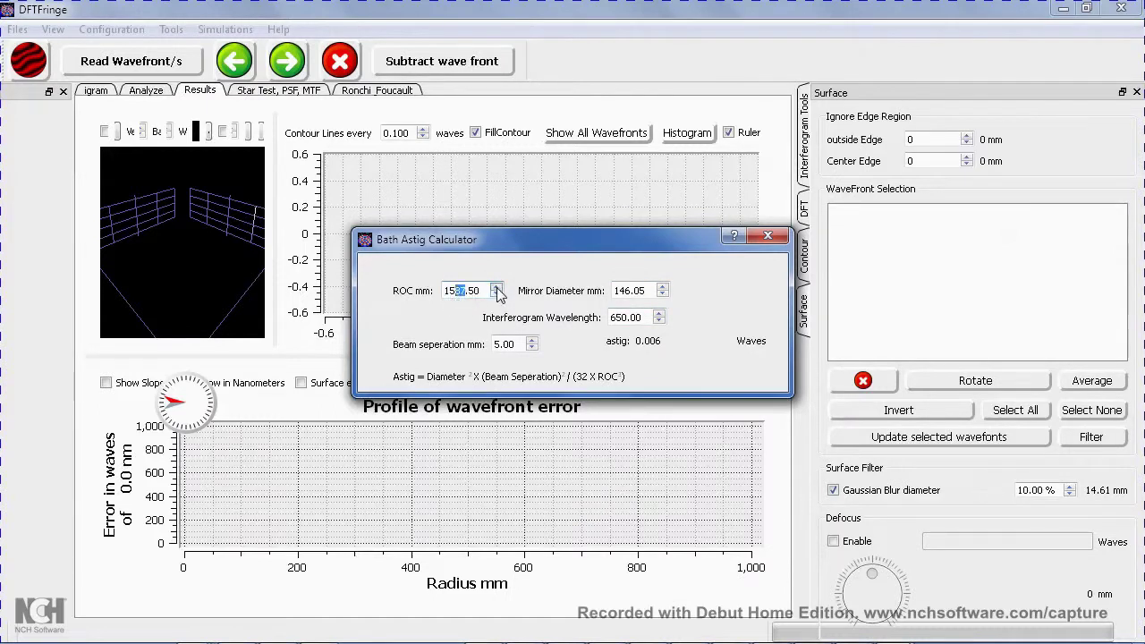
left_click(497, 288)
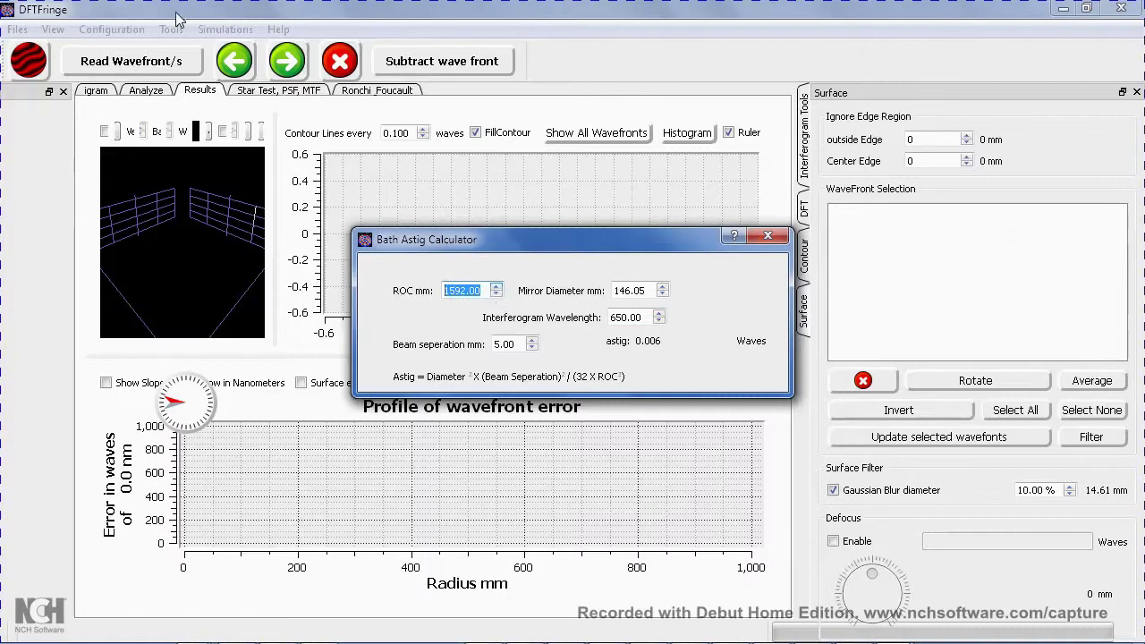
left_click(767, 235)
left_click(172, 33)
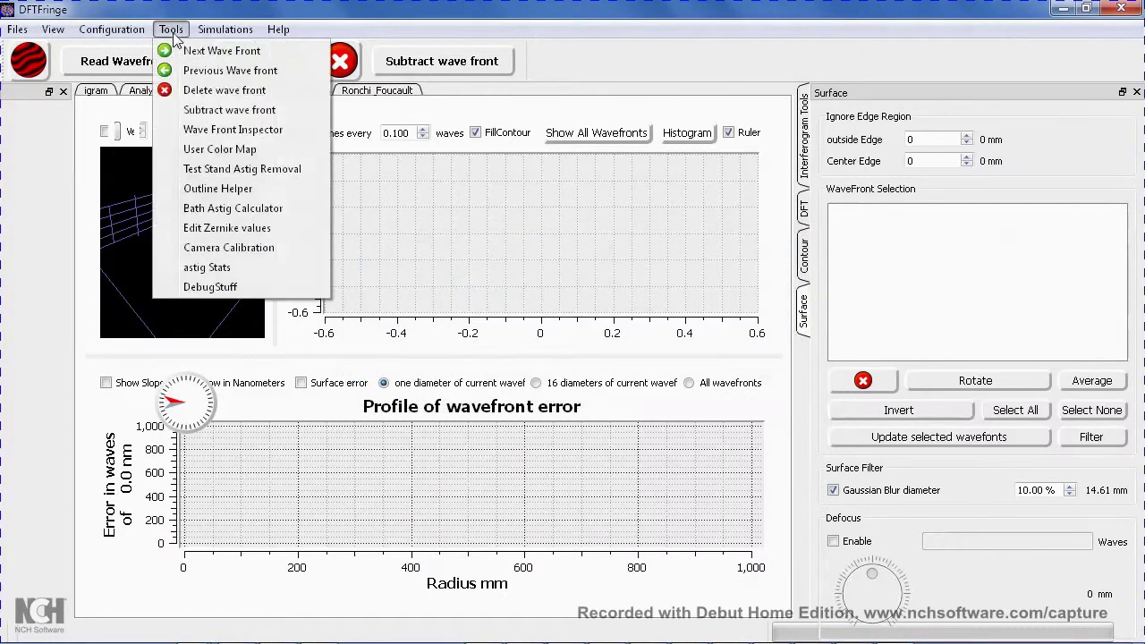
left_click(222, 213)
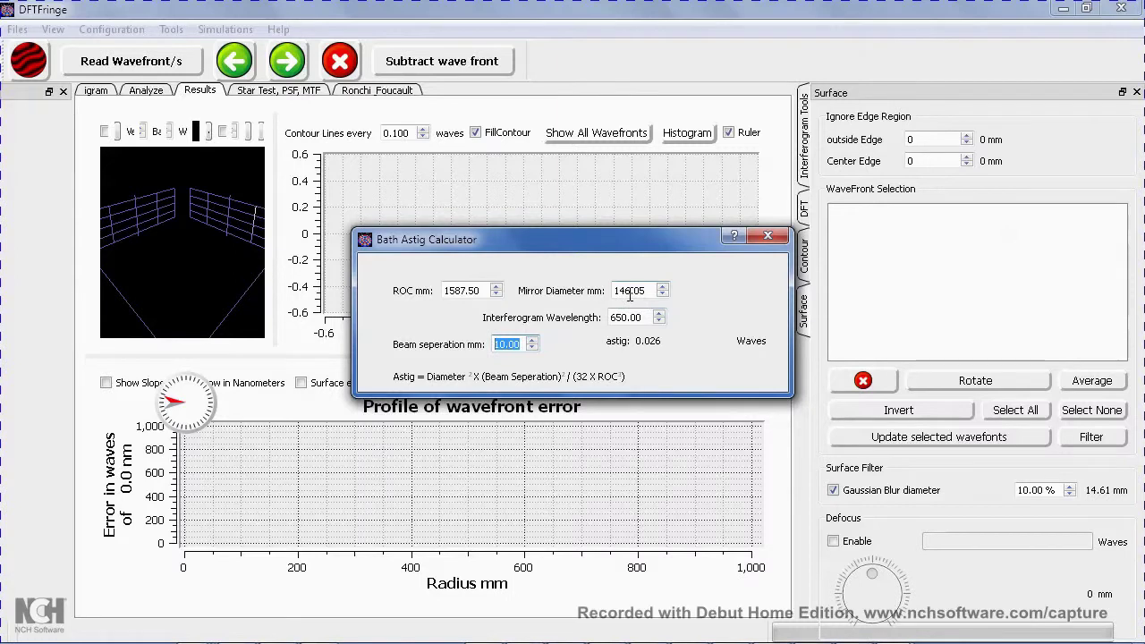
- Set the ROC to 900 mm, giving 0.141 waves of astigmatism
left_click_drag(649, 291, 612, 292)
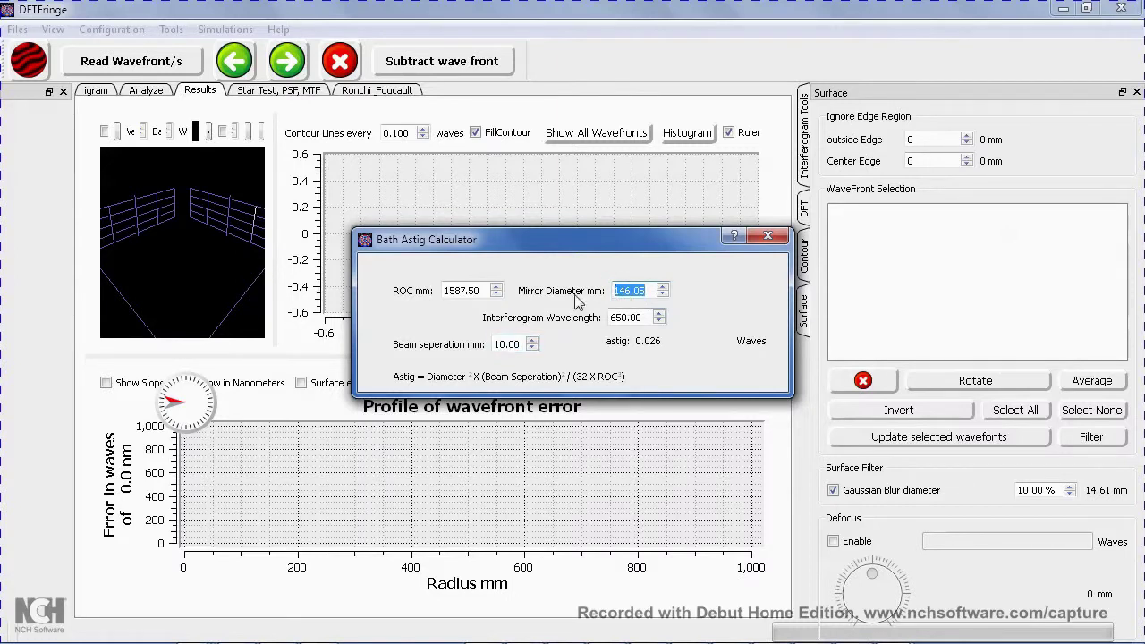
left_click_drag(486, 291, 425, 297)
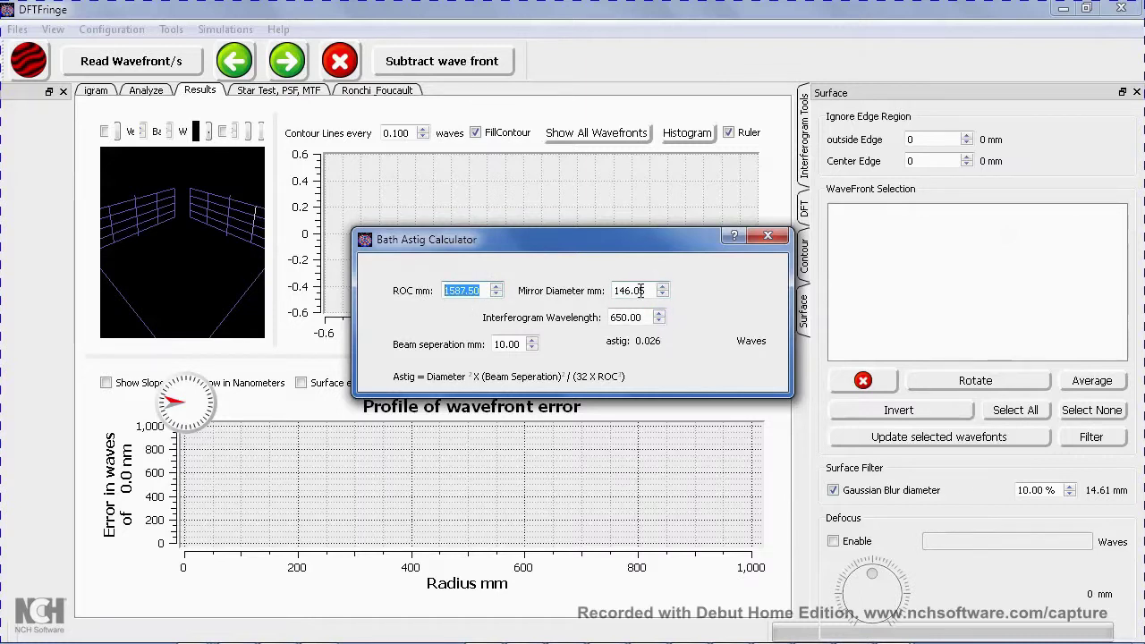
type("90")
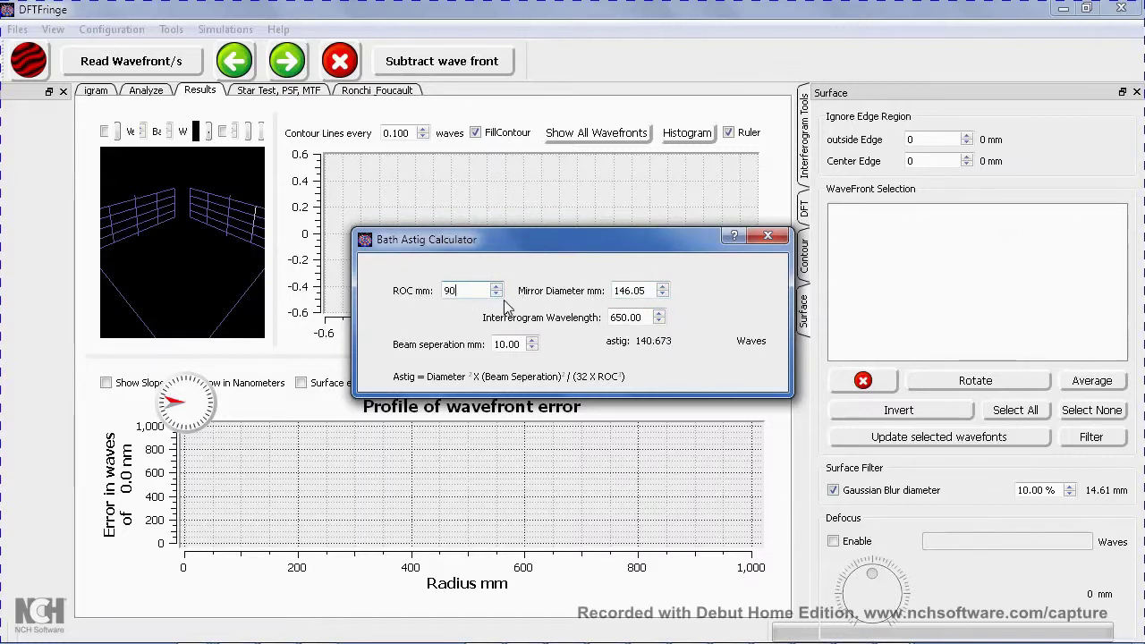
type("0")
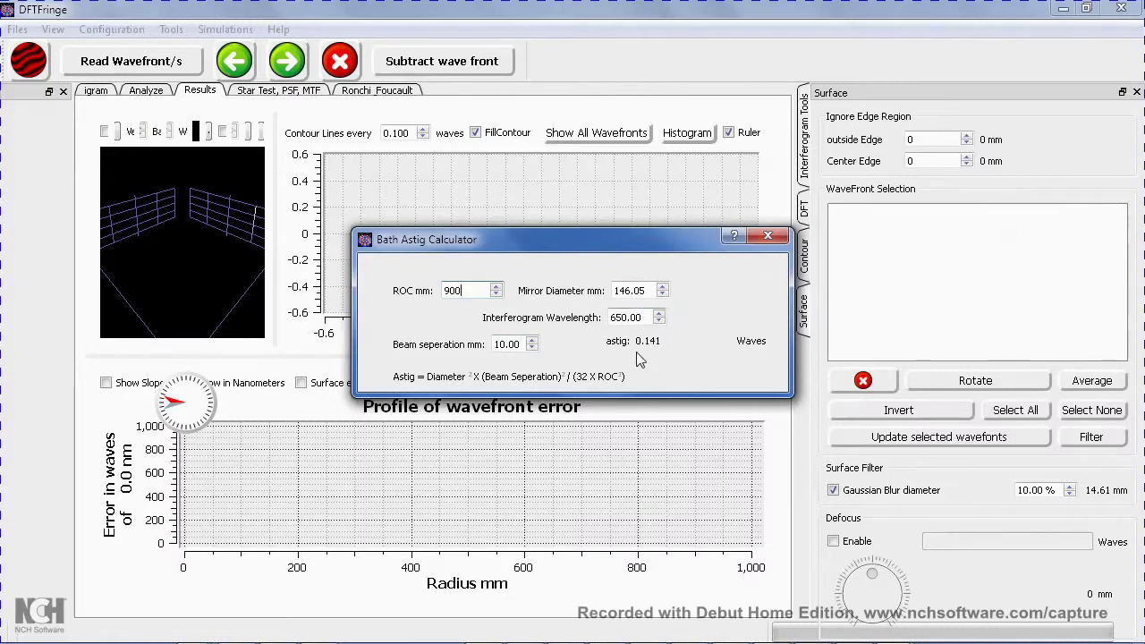
- Simulate a Zernike wavefront with all terms cleared and X Astig set to 0.141
left_click(768, 235)
left_click(219, 30)
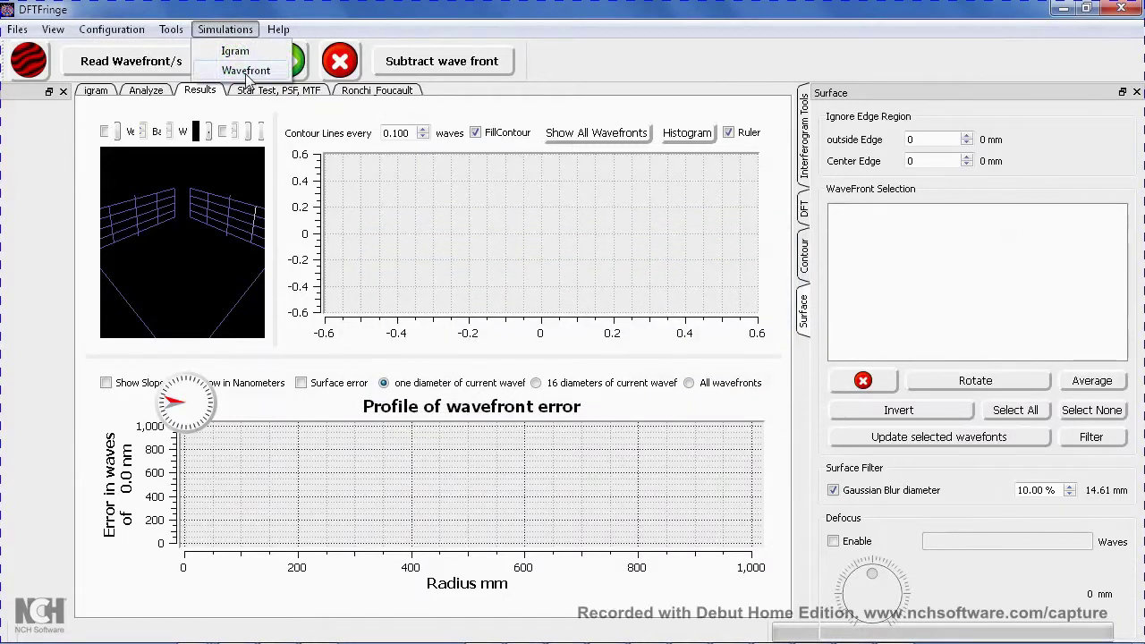
left_click(246, 71)
left_click(691, 276)
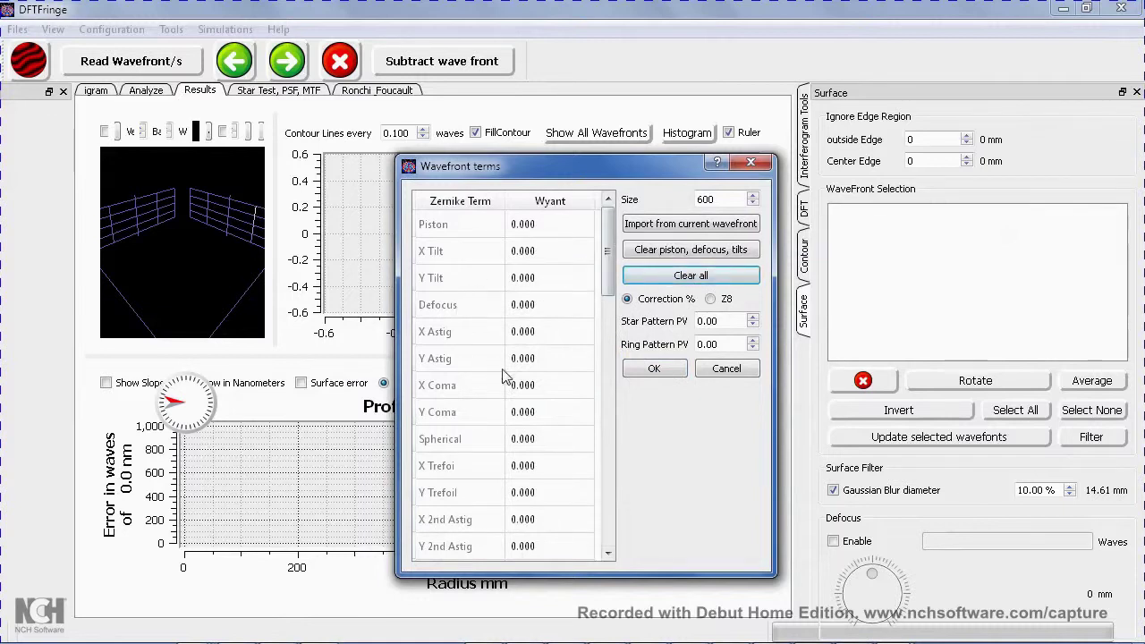
left_click(541, 363)
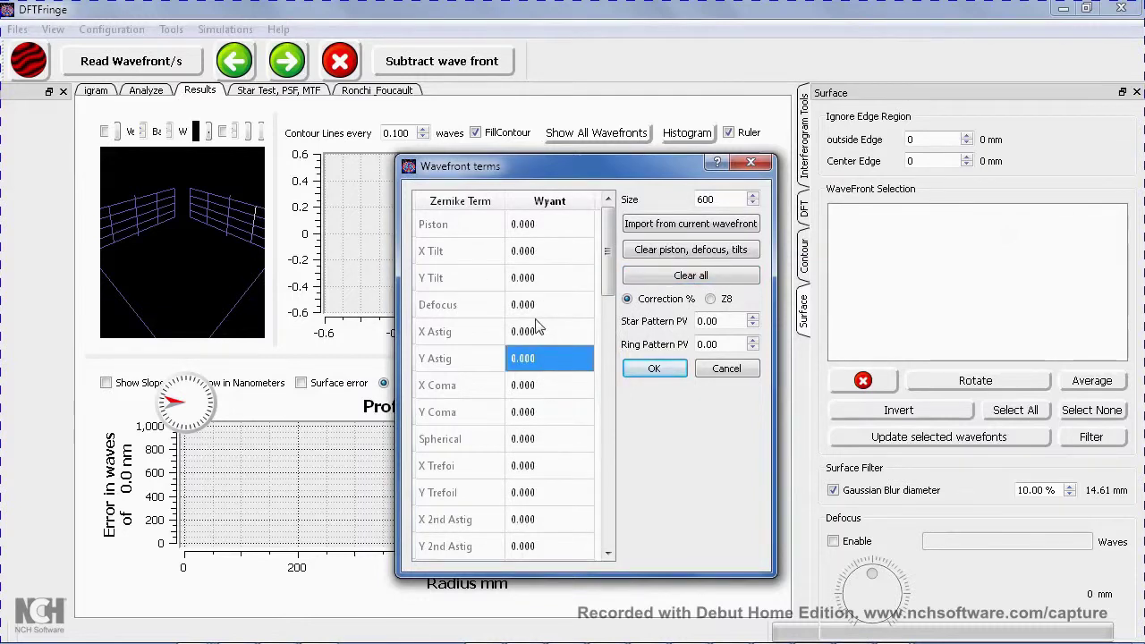
left_click(537, 332)
key("BackSpace")
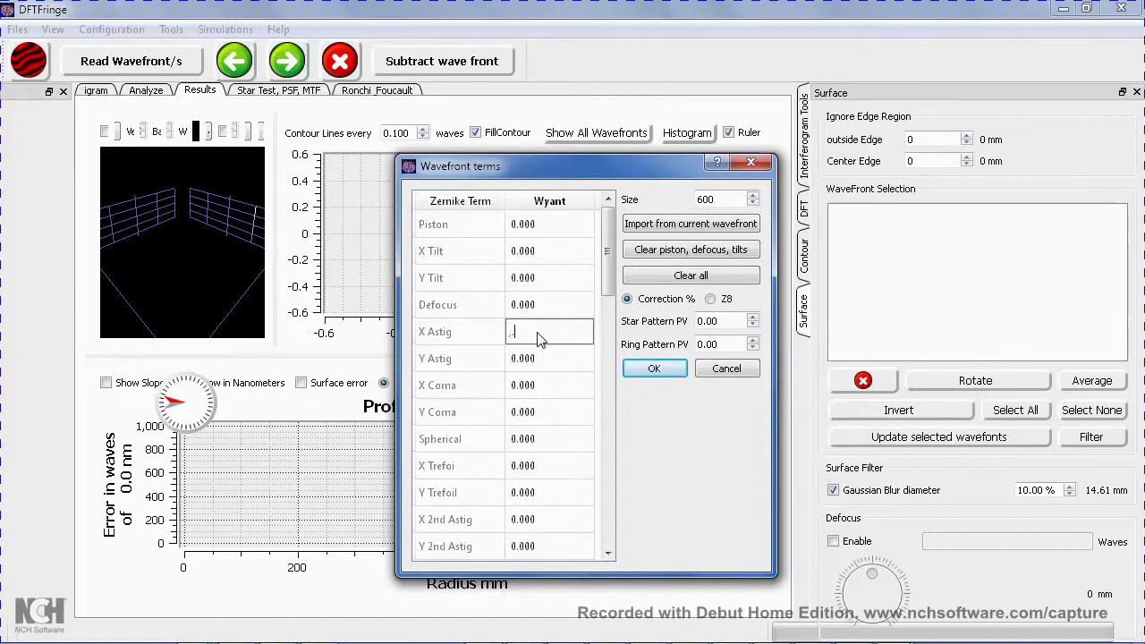
type("1141")
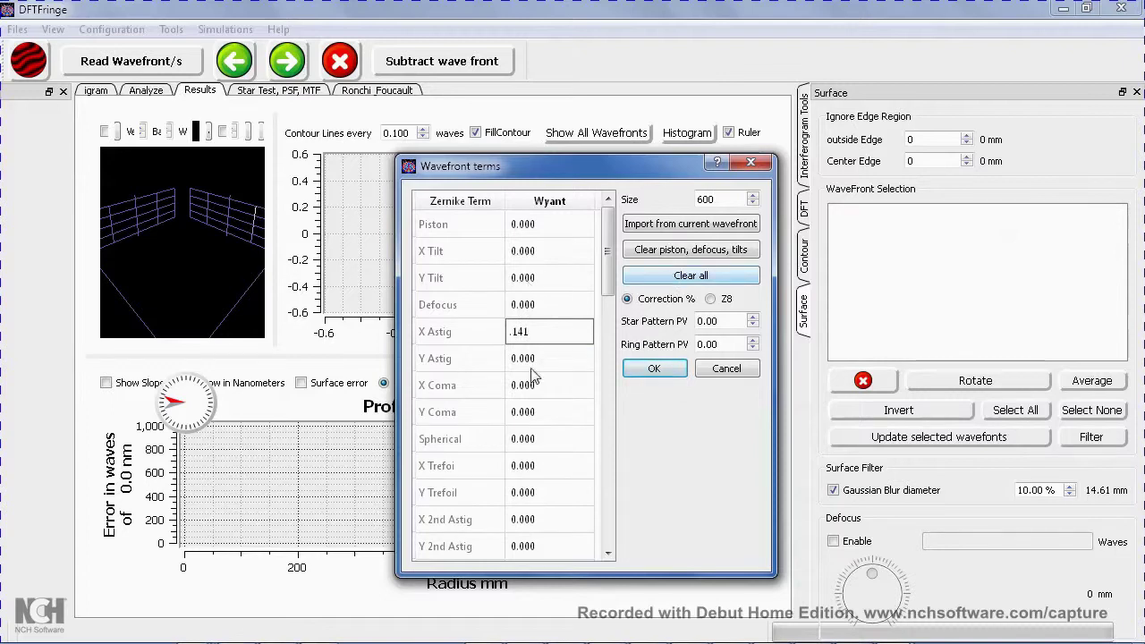
left_click(654, 368)
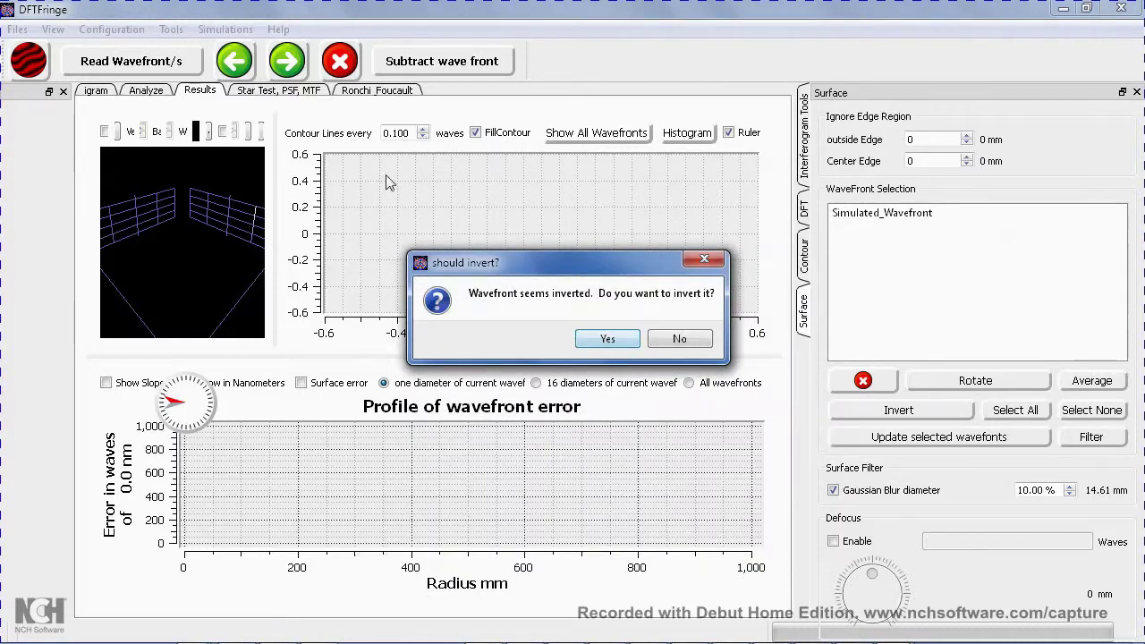
- Load the wavefront uninverted, close the side panels, and widen and rotate the 3D view
left_click(684, 338)
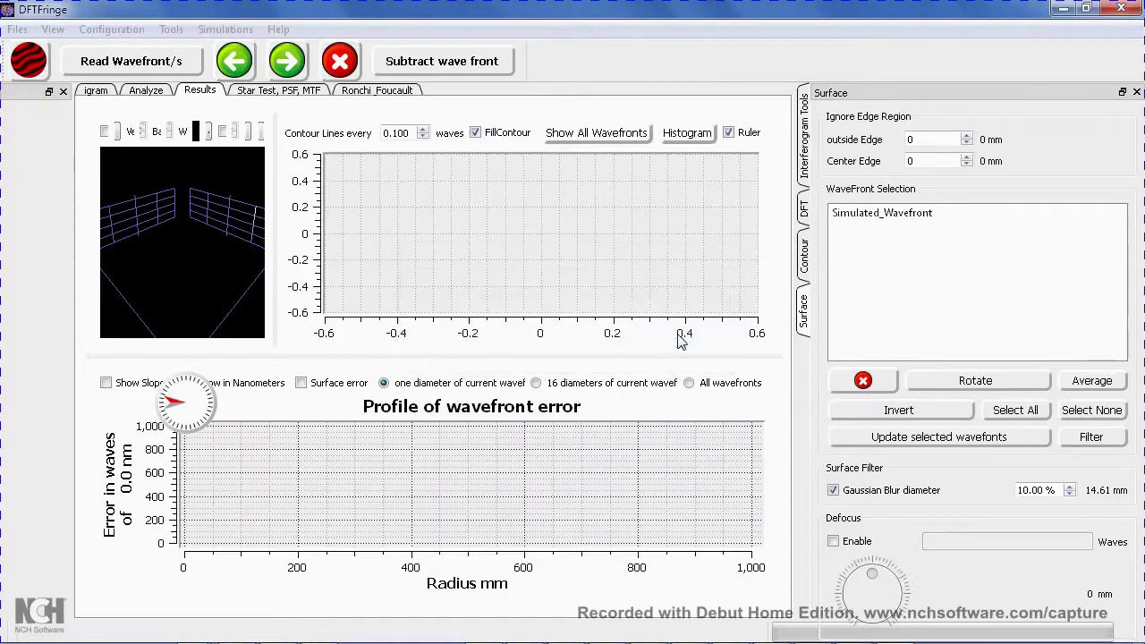
left_click(1137, 93)
left_click(1137, 93)
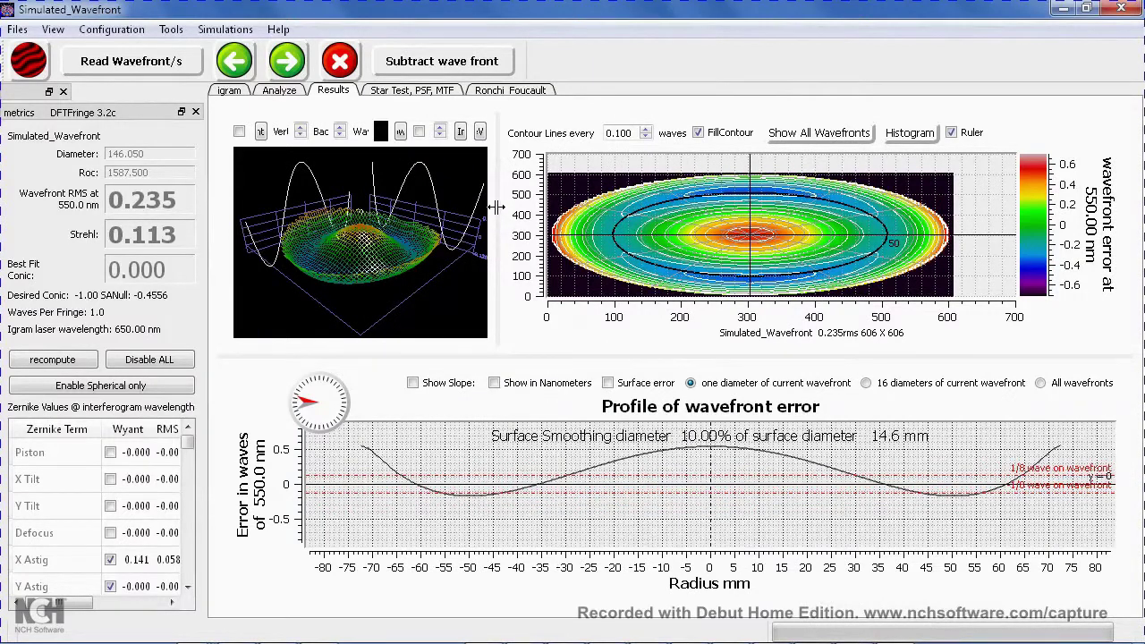
left_click_drag(496, 208, 623, 205)
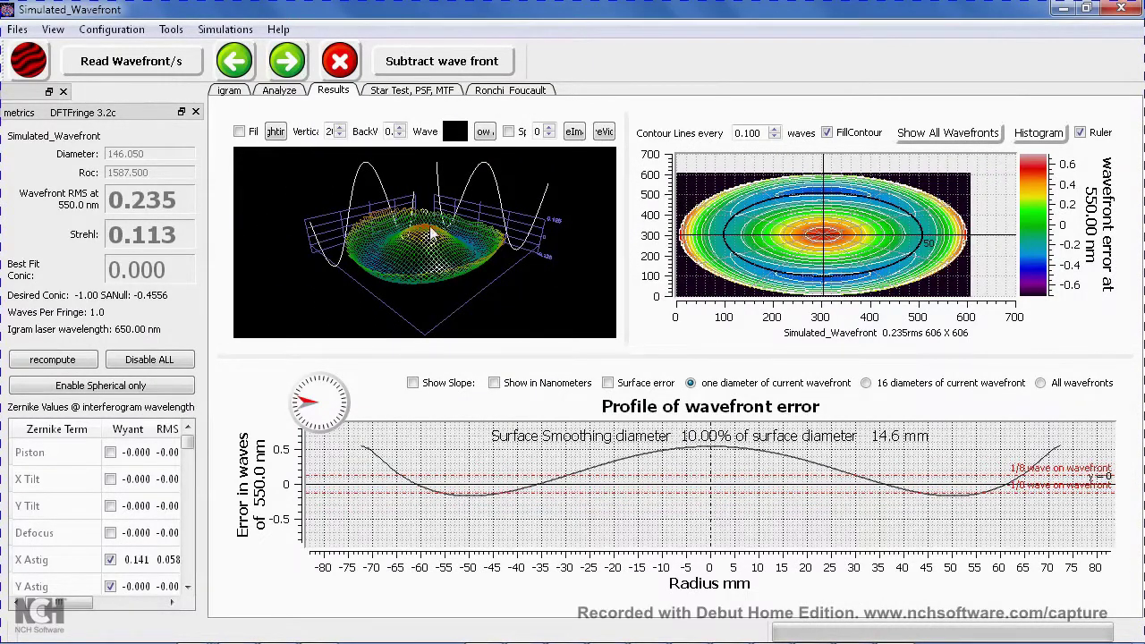
mouse_move(333, 313)
left_mouse_down()
mouse_move(403, 285)
mouse_move(472, 215)
left_mouse_up()
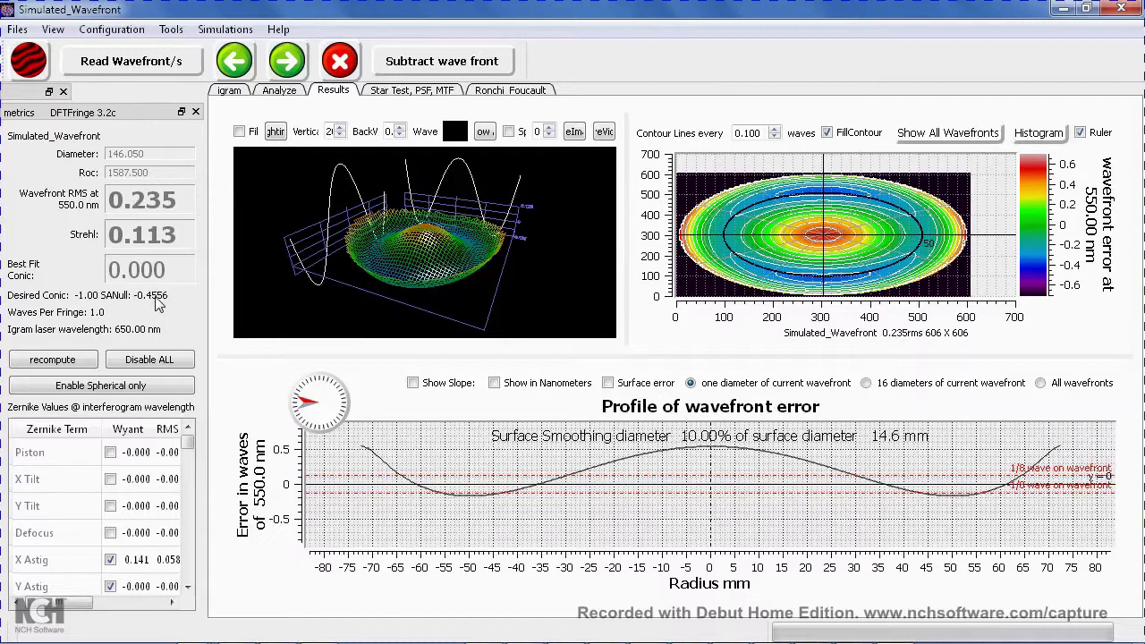
left_click_drag(188, 436, 189, 459)
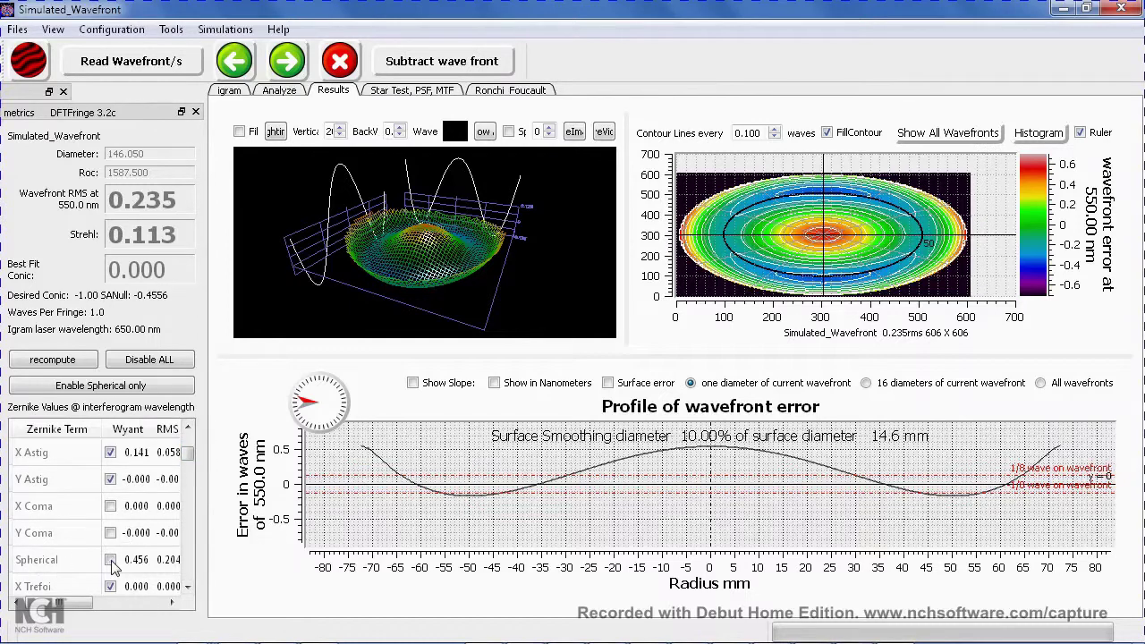
- Recompute the wavefront uninverted to 0.067 waves RMS and set a near-vertical profile diameter
left_click(79, 360)
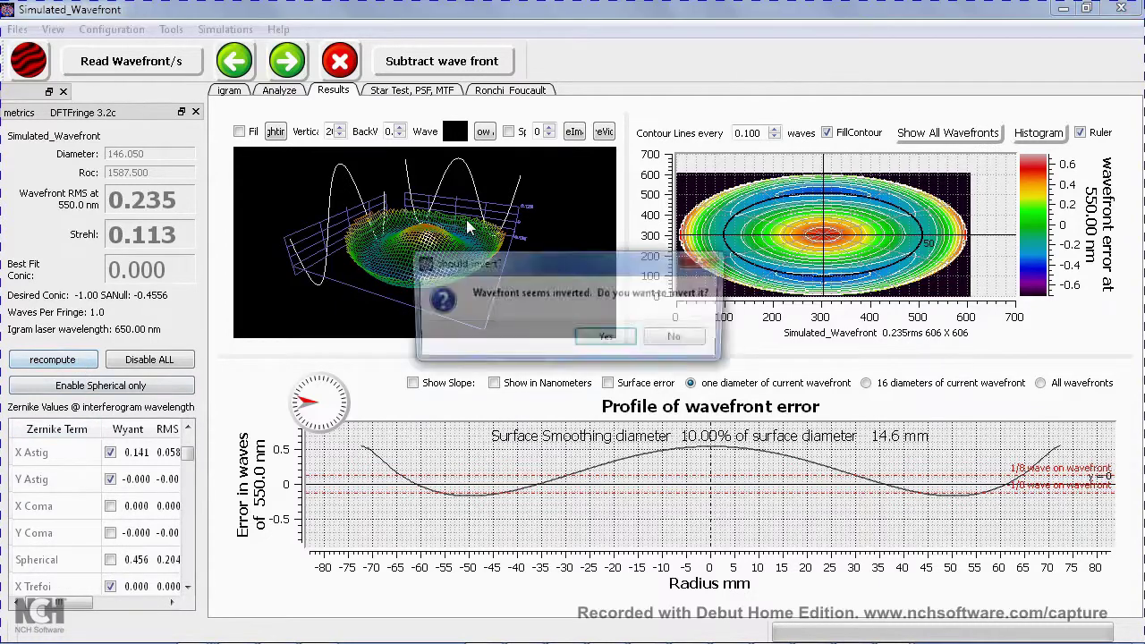
left_click(683, 338)
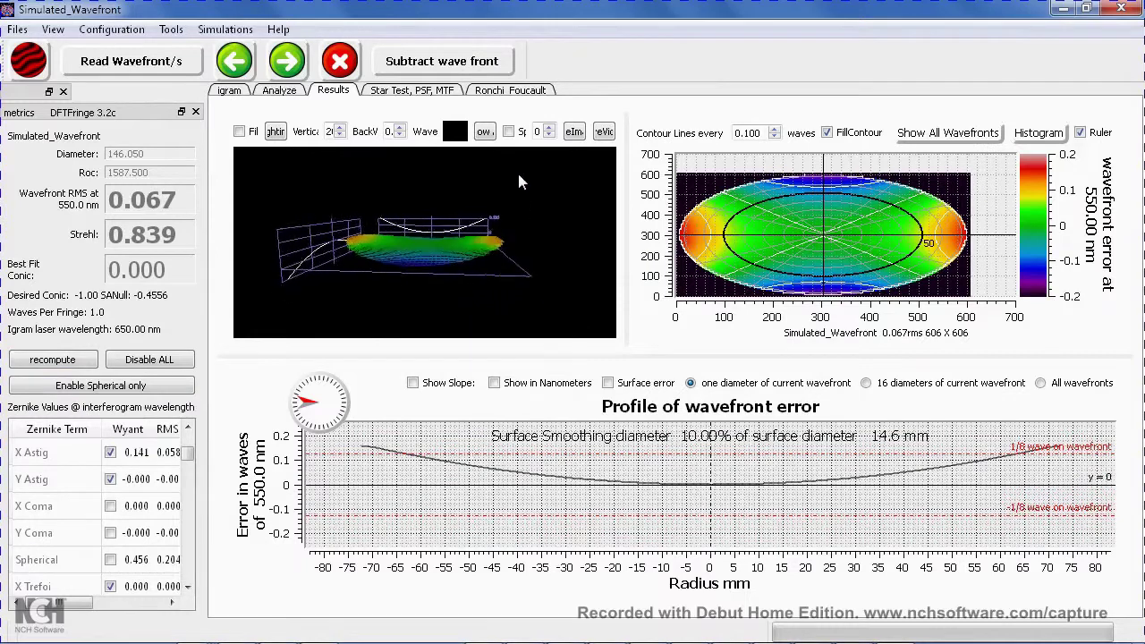
left_click_drag(519, 182, 385, 284)
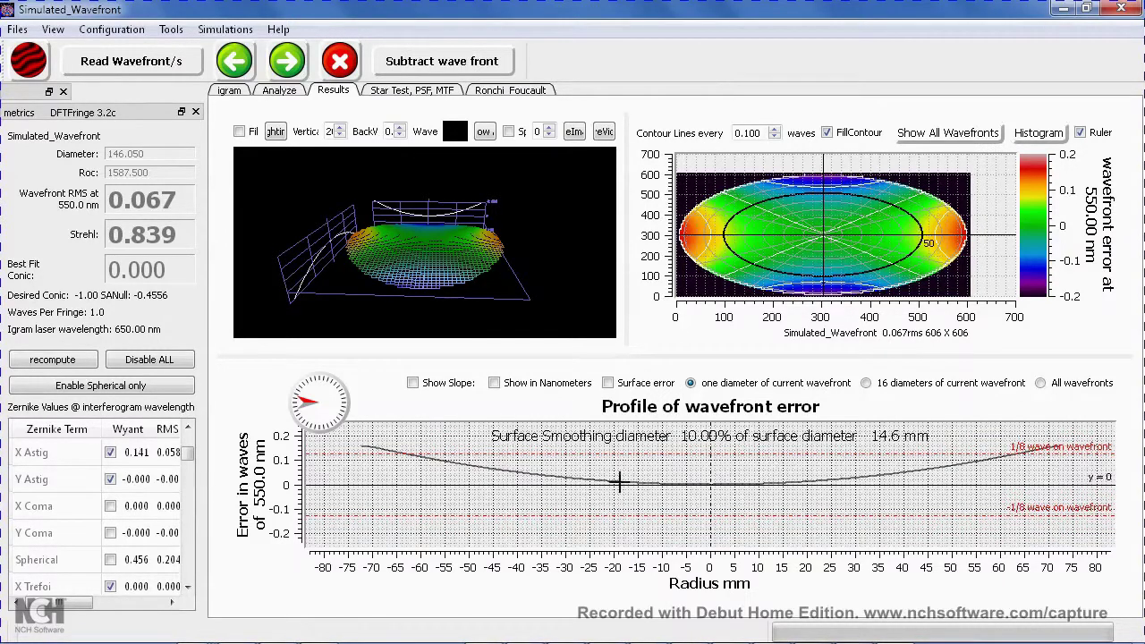
left_click(315, 389)
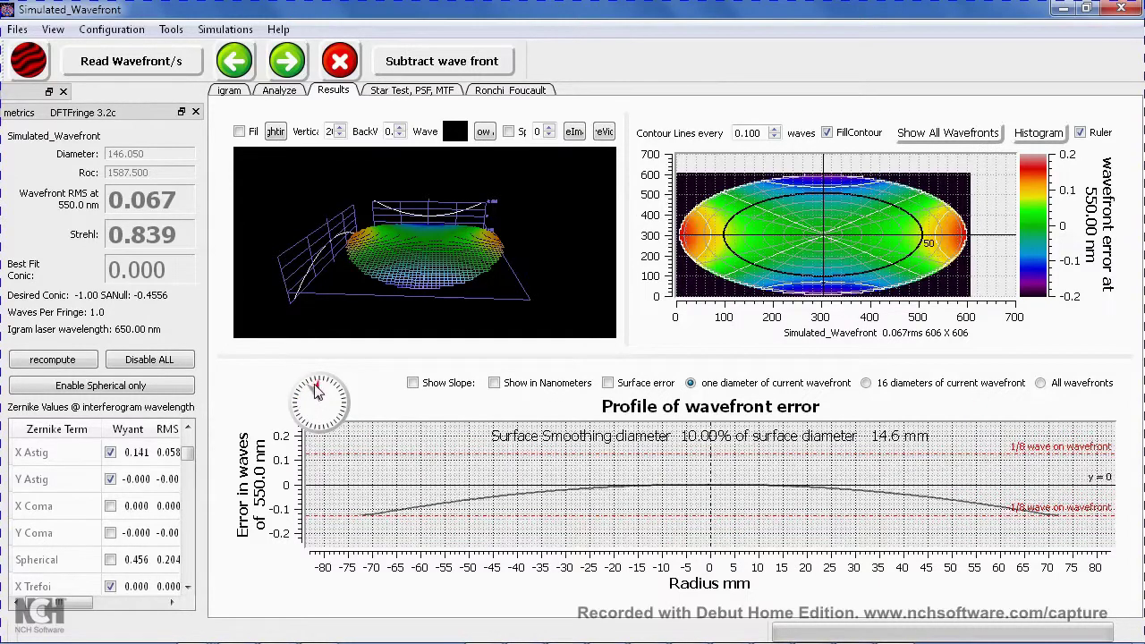
left_click(322, 385)
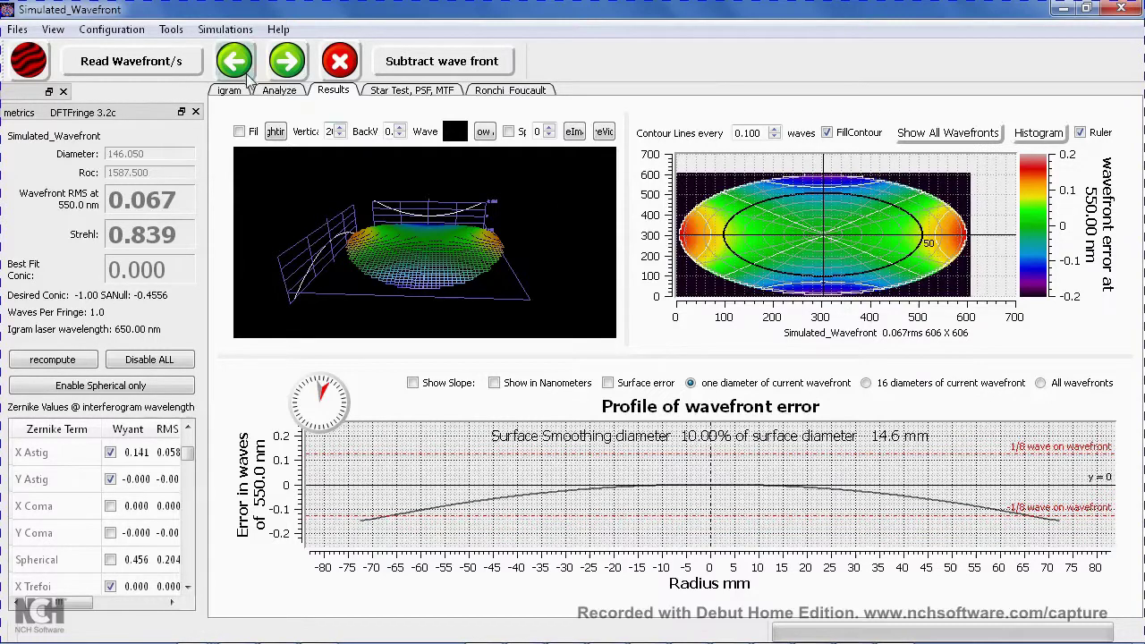
- Open the Bath Astig Calculator and set the ROC to 900 mm
left_click(173, 30)
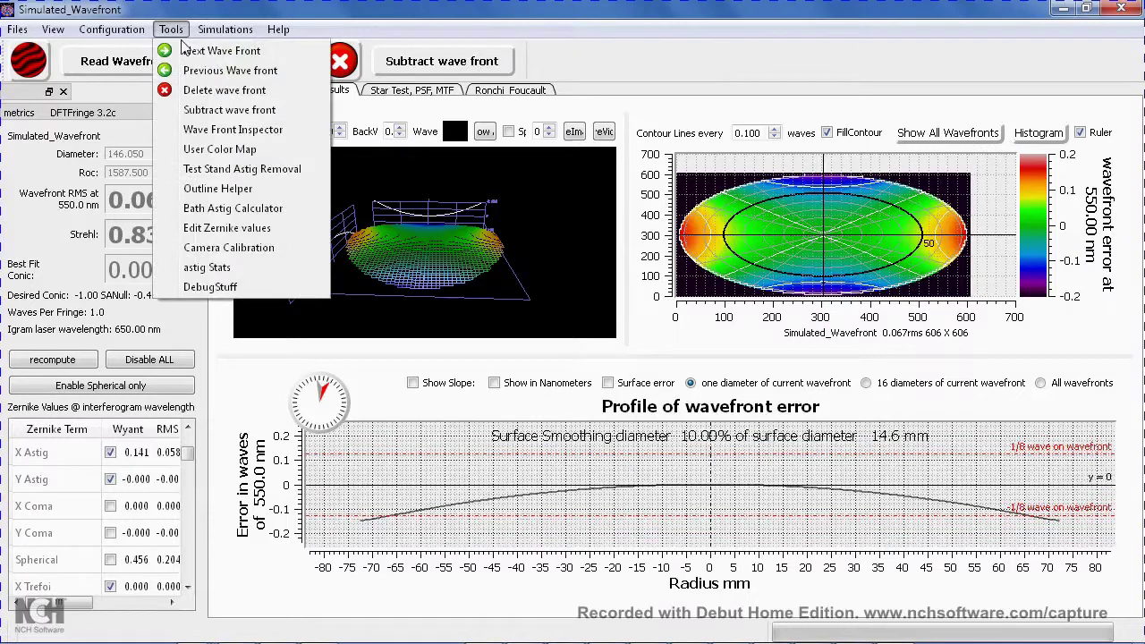
left_click(222, 208)
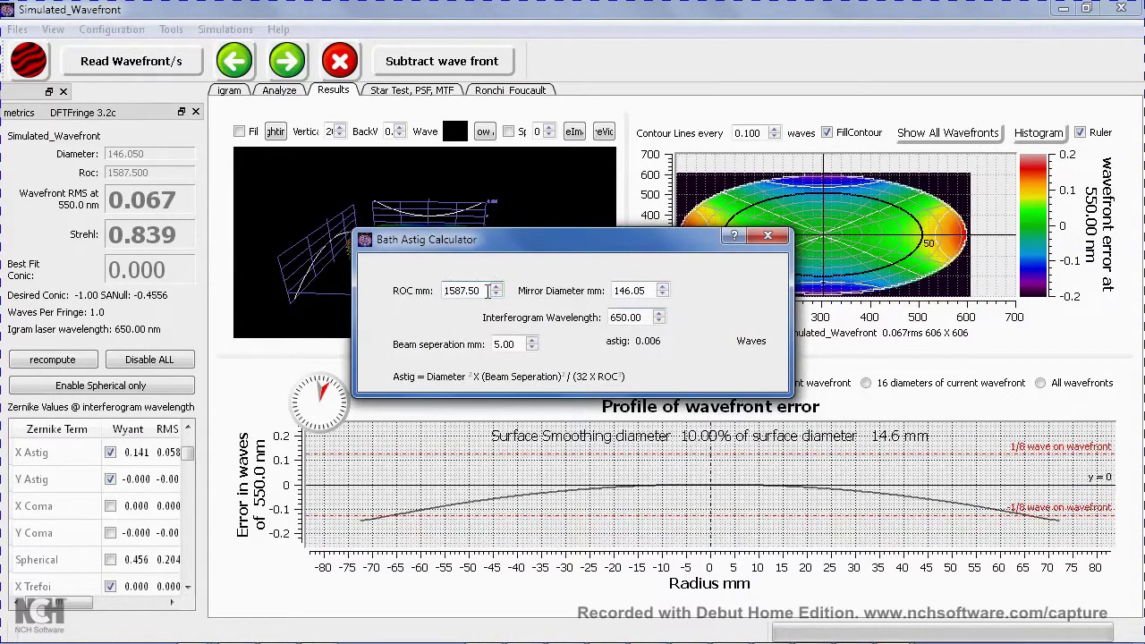
left_click_drag(483, 291, 401, 281)
type("900")
- Adjust the beam separation to 5 mm for 0.035 waves, and move the calculator aside
left_click(532, 345)
left_click(533, 342)
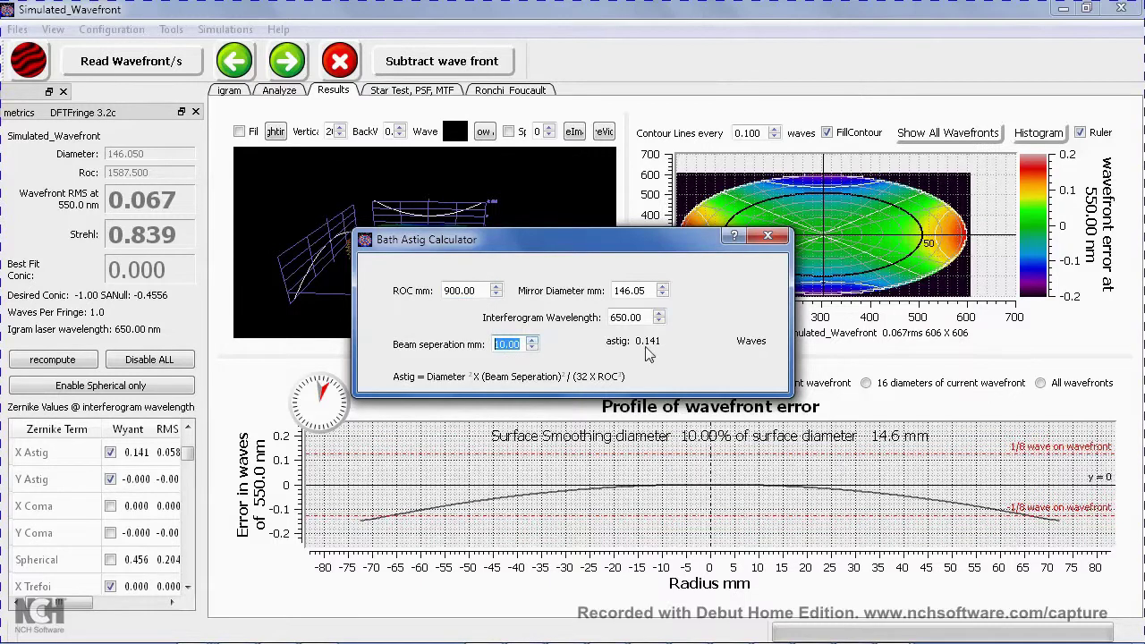
left_click(532, 349)
left_click(533, 349)
left_click_drag(513, 247, 449, 204)
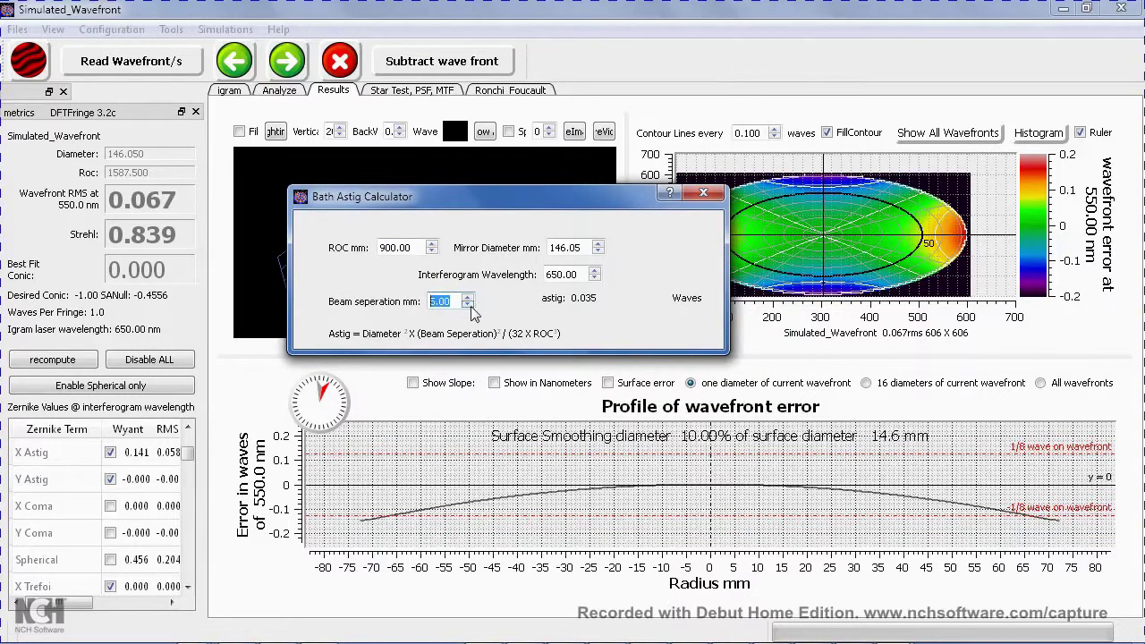